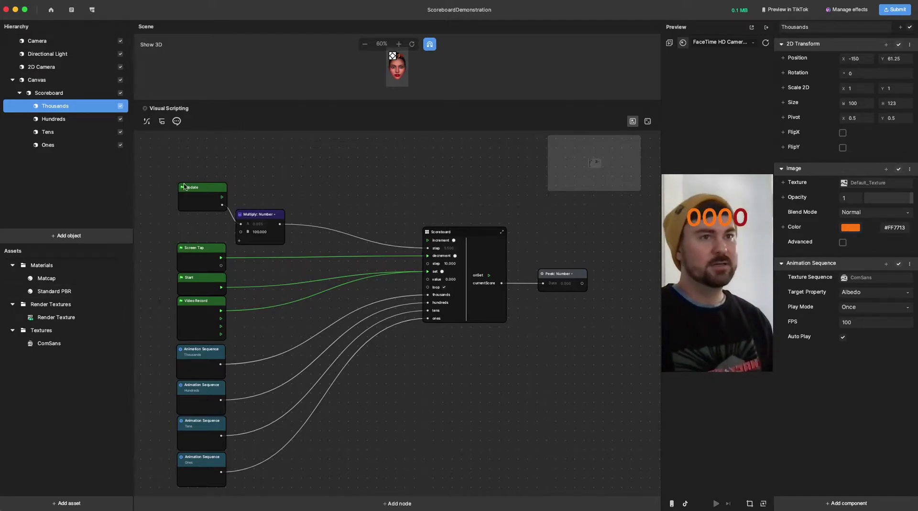
# Reselect the Thousands digit and change its Image Color from orange to green #06FF41.
pyautogui.click(52, 84)
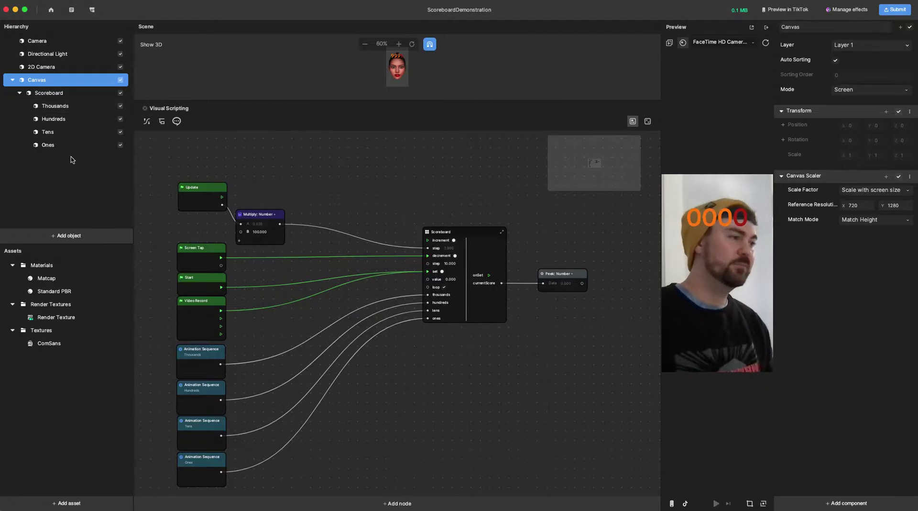
pyautogui.click(74, 106)
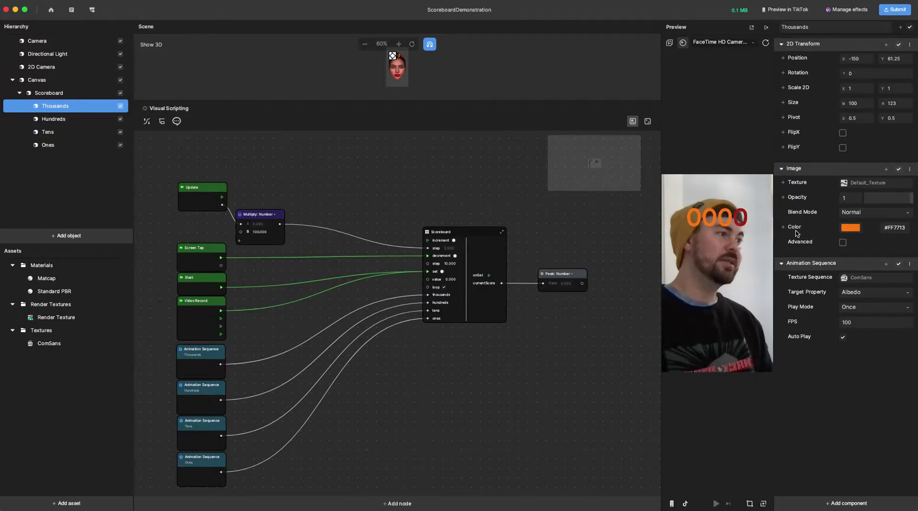
pyautogui.click(849, 230)
pyautogui.moveTo(771, 165); pyautogui.dragTo(743, 162)
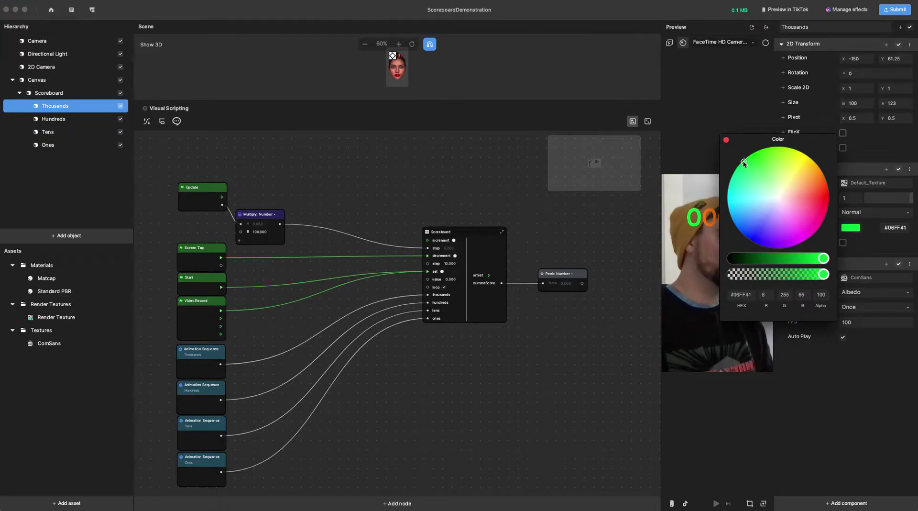
pyautogui.click(726, 140)
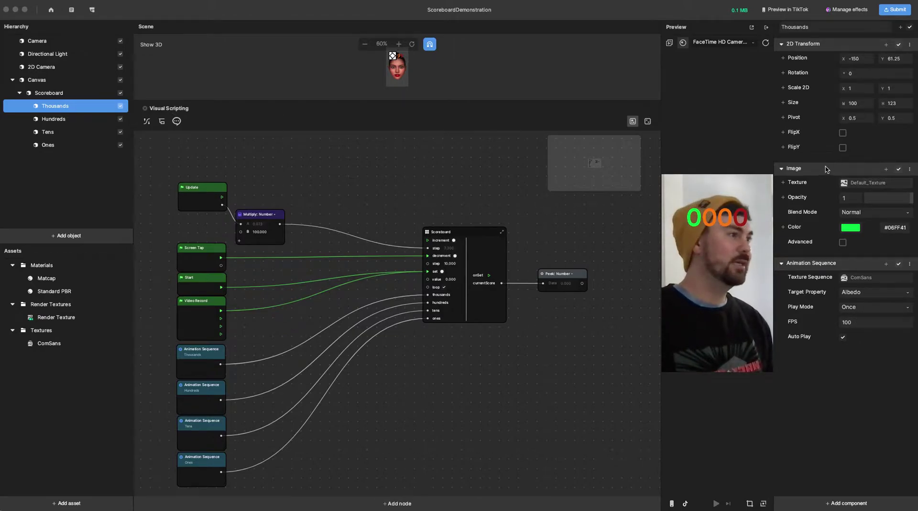
pyautogui.click(887, 265)
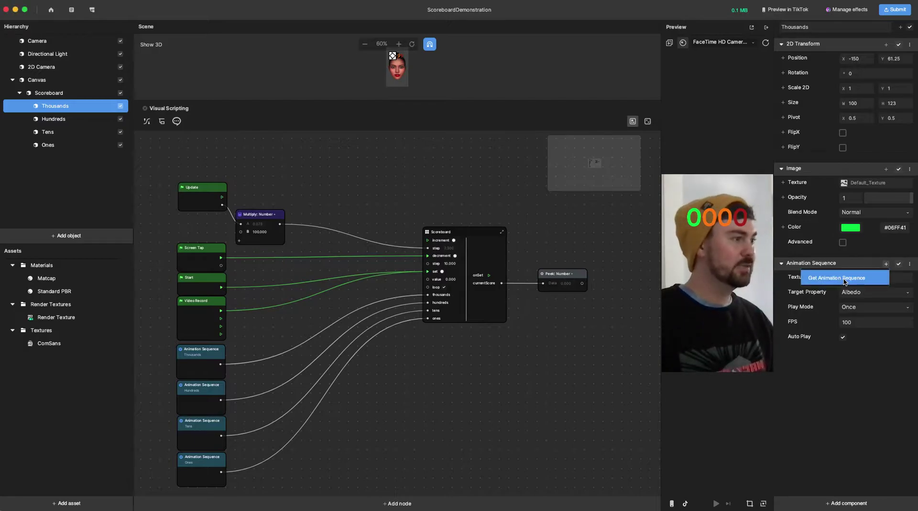
pyautogui.click(844, 278)
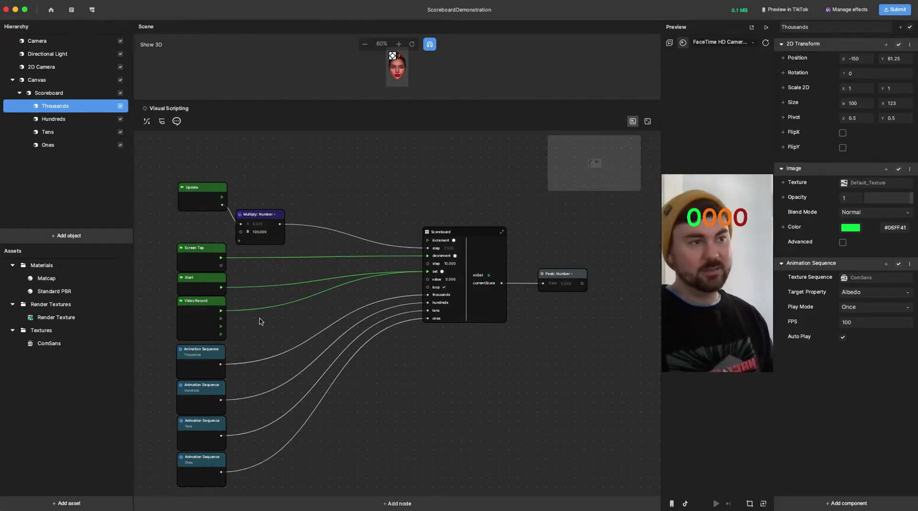
pyautogui.scroll(5, 260, 321)
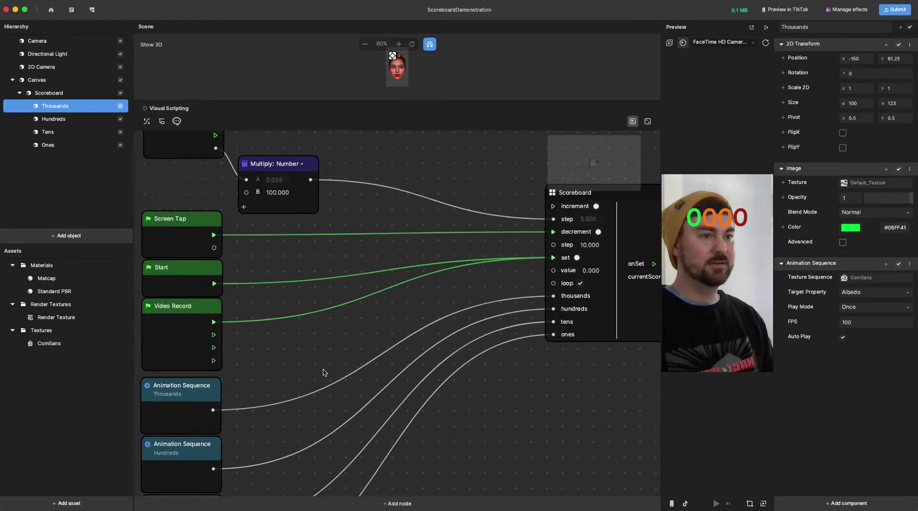
# Zoom the Visual Scripting graph in on the Update, Multiply and Scoreboard nodes.
pyautogui.scroll(2, 323, 372)
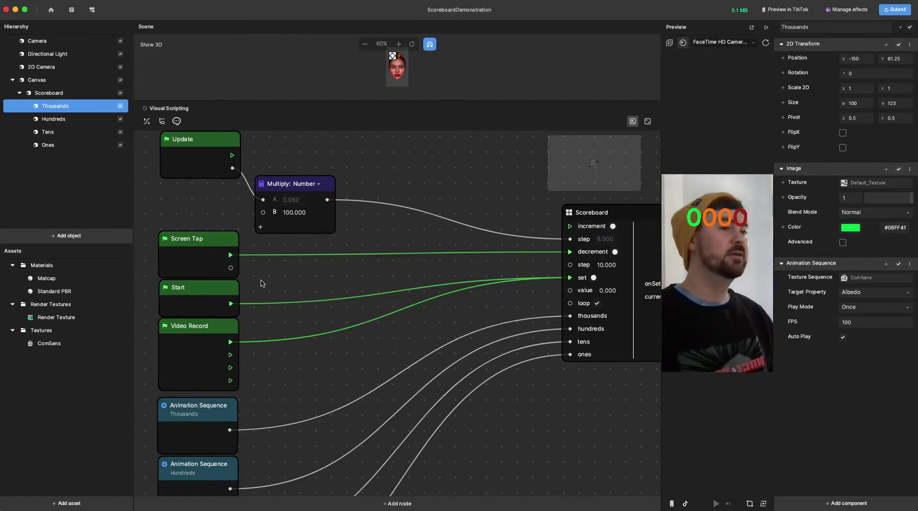
pyautogui.moveTo(316, 282); pyautogui.dragTo(312, 293)
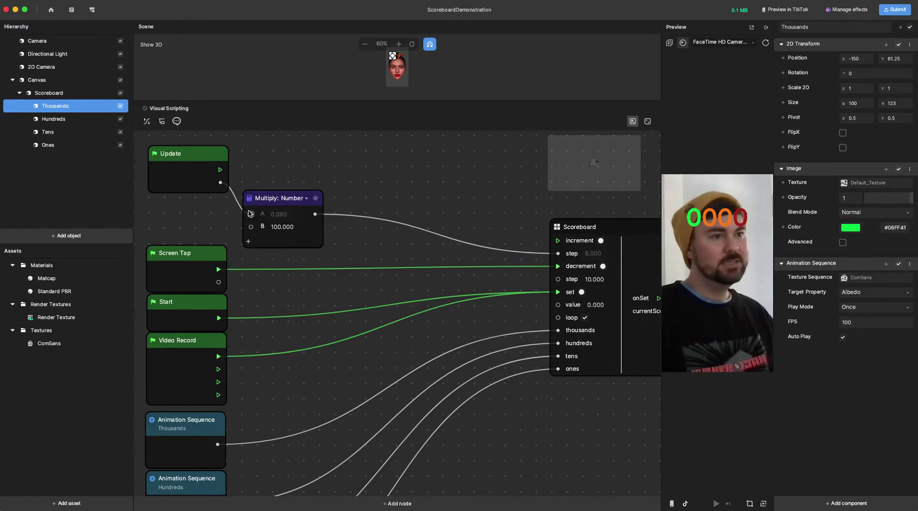
pyautogui.moveTo(219, 170); pyautogui.dragTo(556, 241)
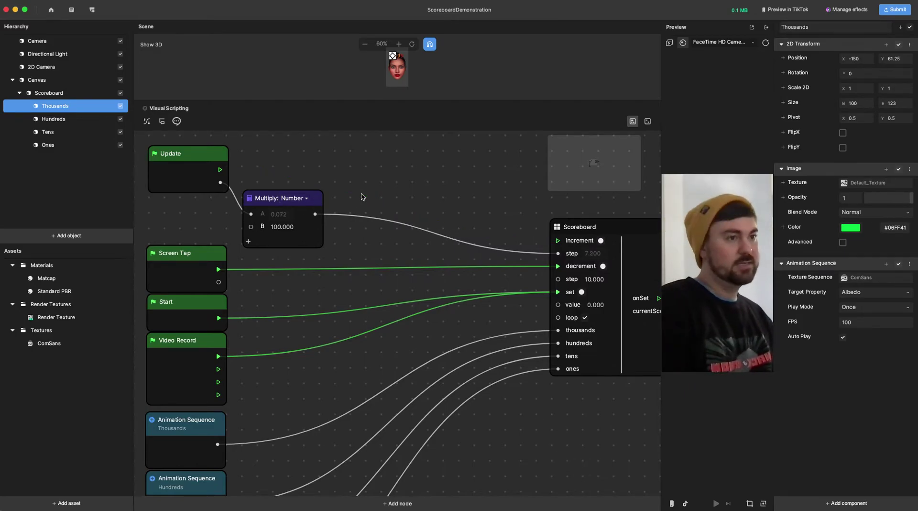
# Delete the wire linking the Multiply node to the Scoreboard step.
pyautogui.moveTo(454, 193); pyautogui.dragTo(431, 210)
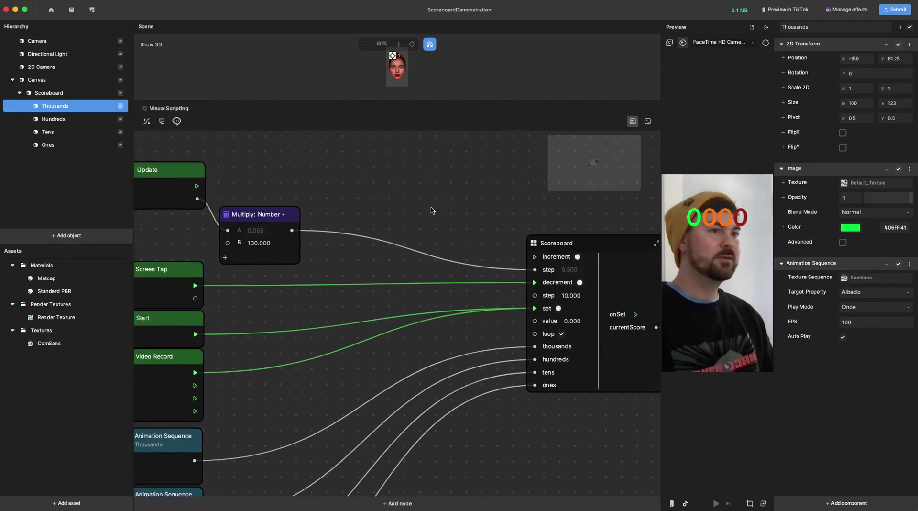
pyautogui.scroll(5, 432, 207)
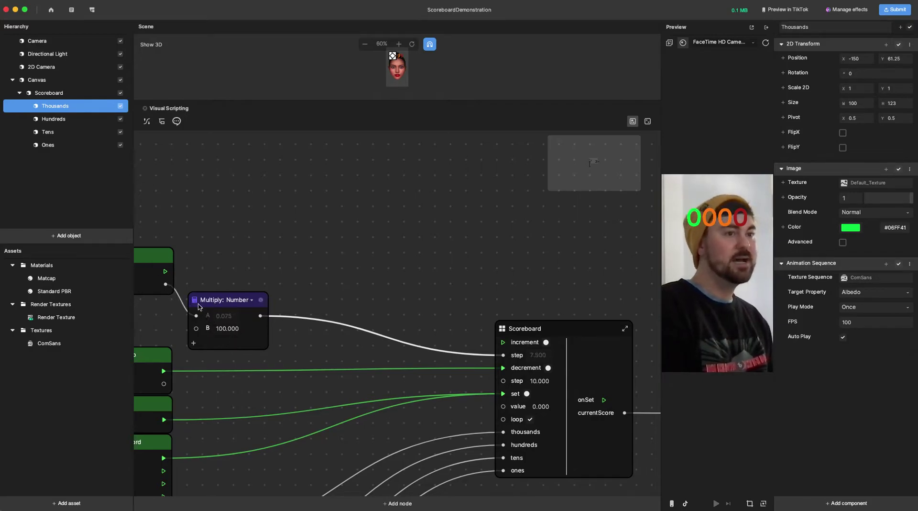
pyautogui.press('BackSpace')
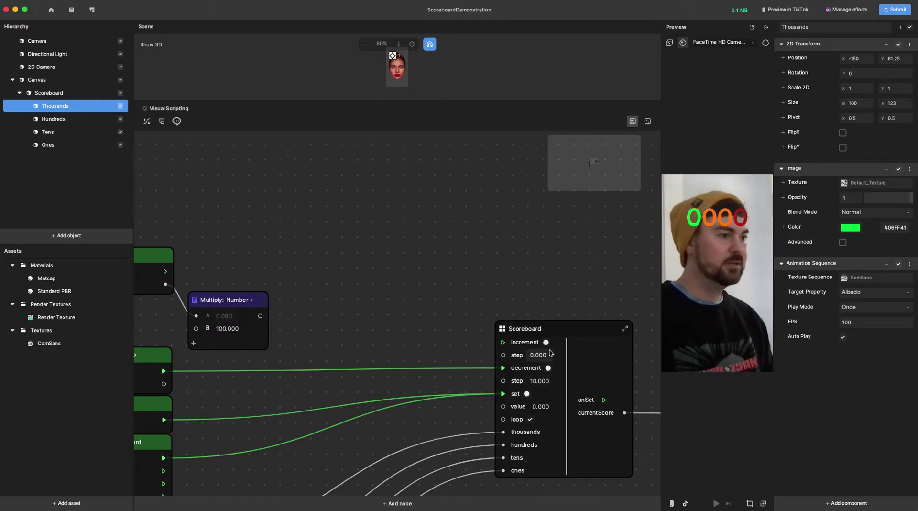
# Add a Facial Expression Detection node set to Happy above the Scoreboard node.
pyautogui.rightClick(358, 257)
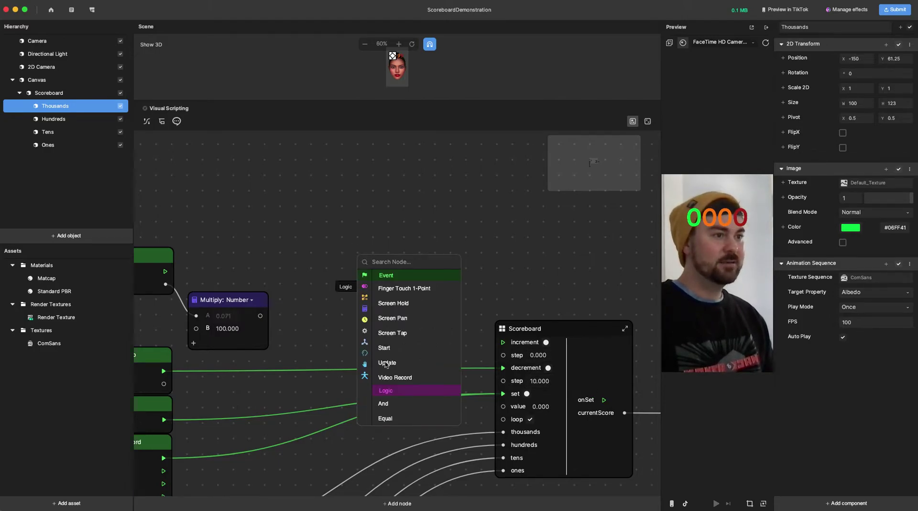
pyautogui.click(365, 354)
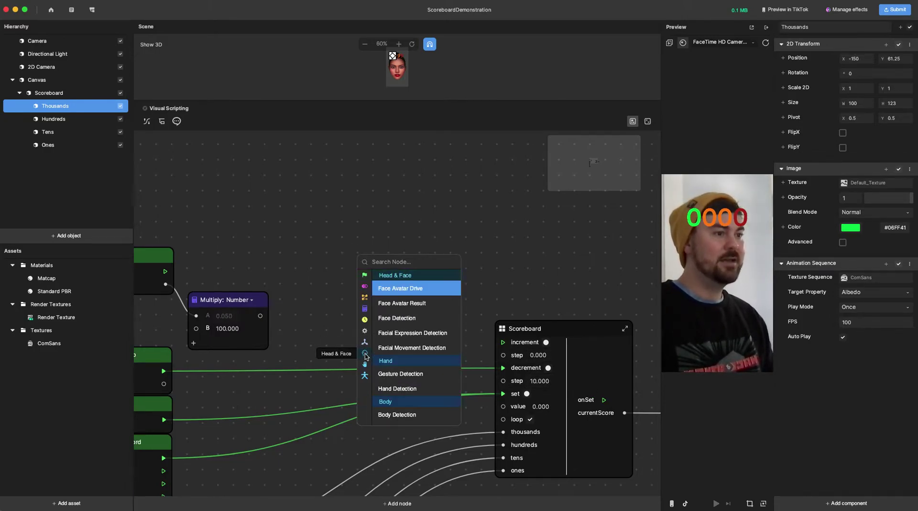
pyautogui.click(412, 333)
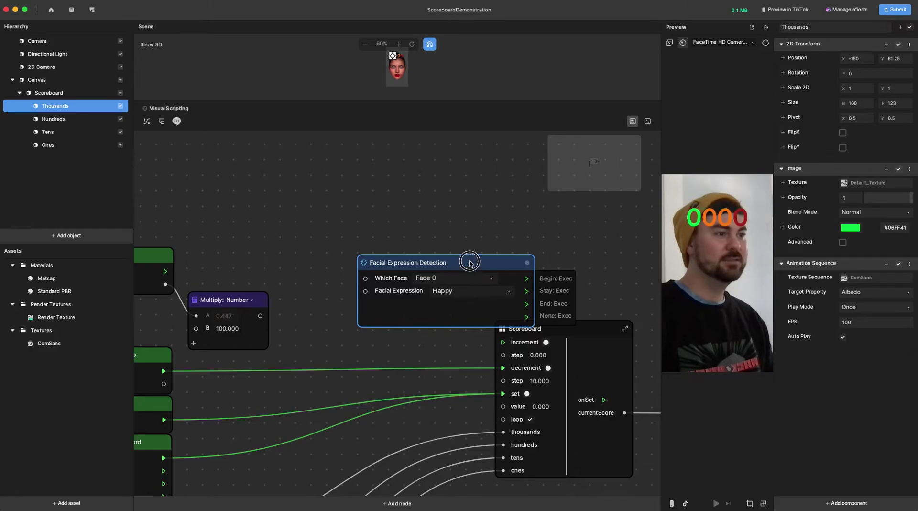
pyautogui.moveTo(469, 262); pyautogui.dragTo(402, 183)
pyautogui.rightClick(415, 298)
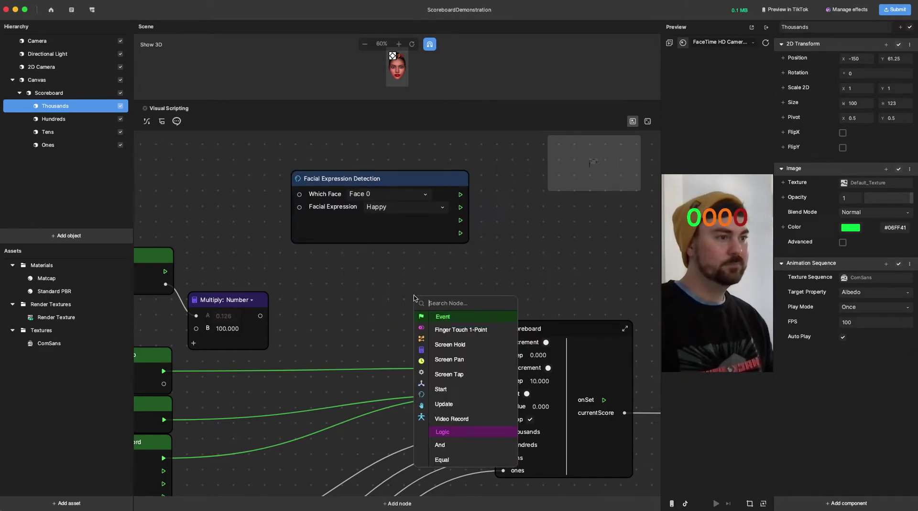
# Search 'fac' and add a Face Detection node to the graph.
pyautogui.write('fac')
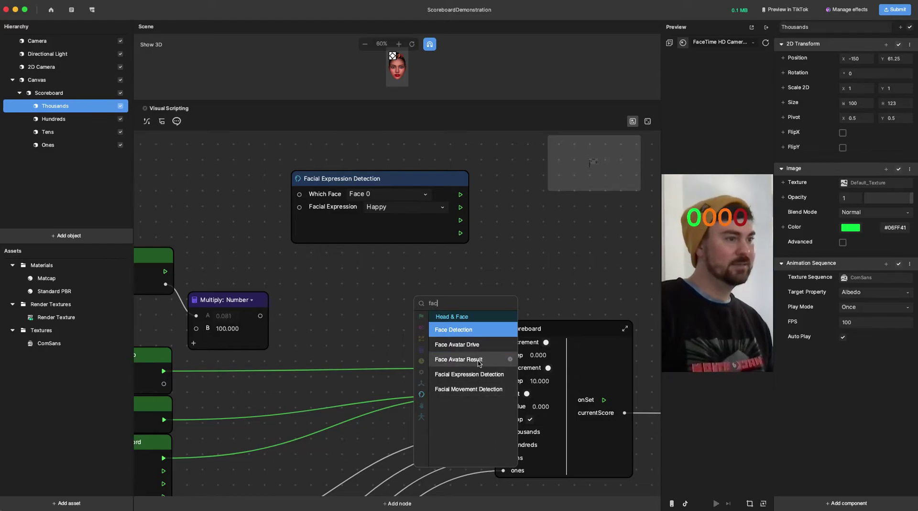
pyautogui.click(474, 335)
pyautogui.moveTo(492, 306); pyautogui.dragTo(362, 239)
# Add a Facial Movement Detection node and move Face Detection to the top left.
pyautogui.rightClick(570, 242)
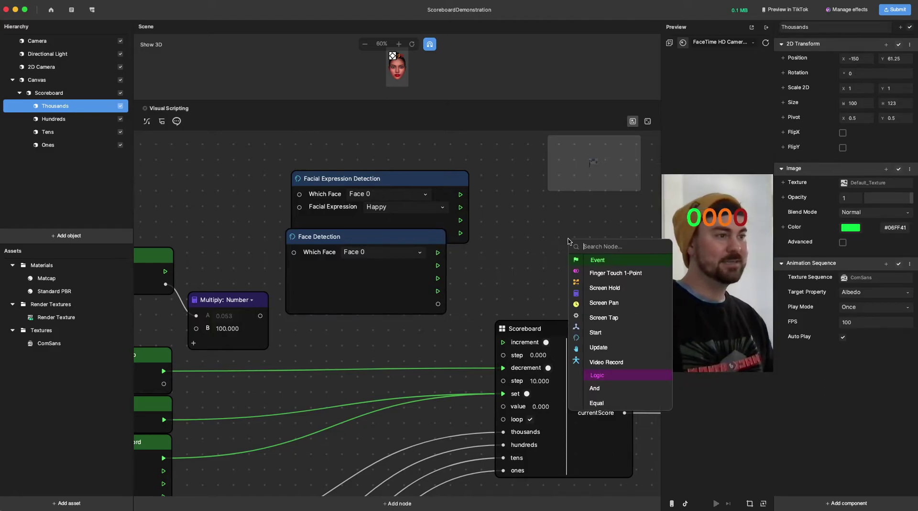
pyautogui.write('fac')
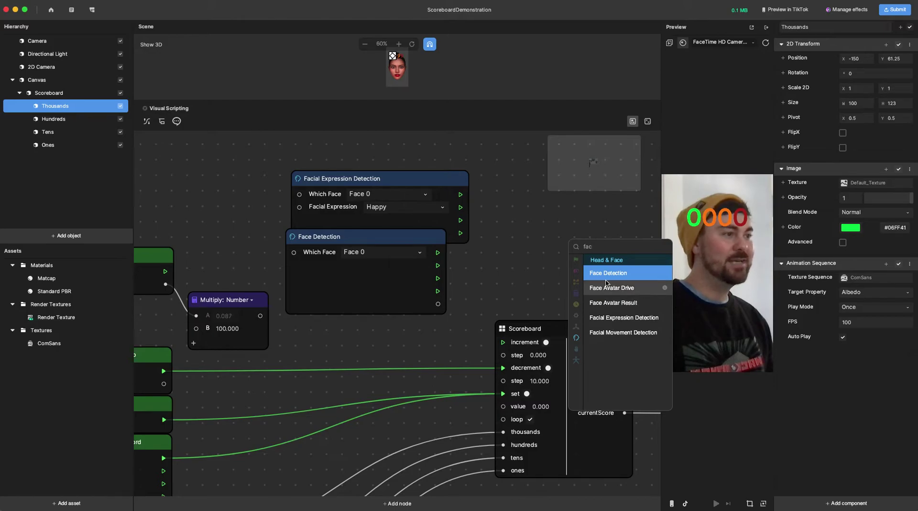
pyautogui.click(617, 338)
pyautogui.moveTo(626, 246); pyautogui.dragTo(340, 265)
pyautogui.moveTo(352, 236); pyautogui.dragTo(172, 119)
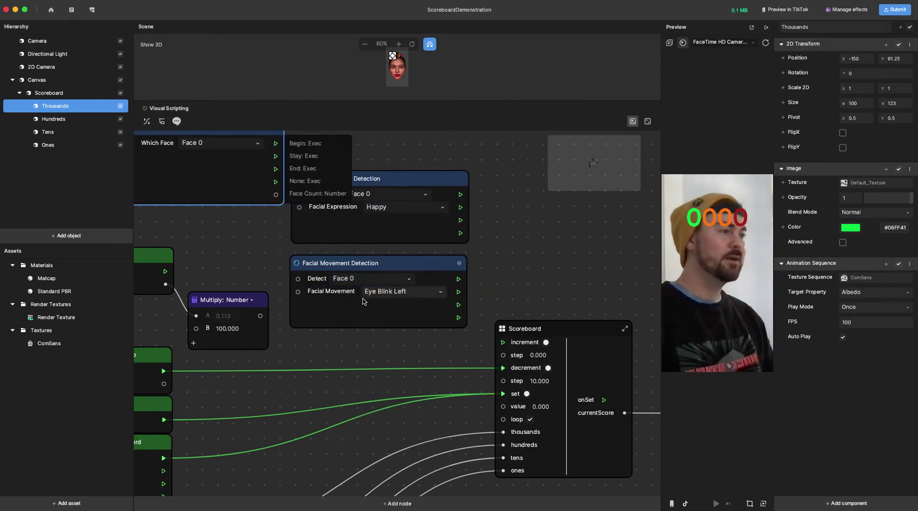
pyautogui.click(243, 240)
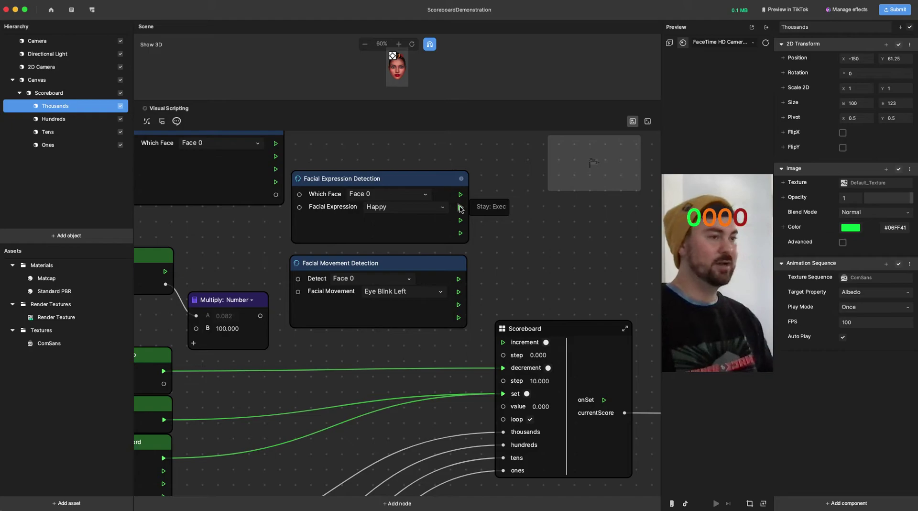
# Connect the Happy expression's Stay output to the Scoreboard increment input.
pyautogui.moveTo(402, 178); pyautogui.dragTo(392, 131)
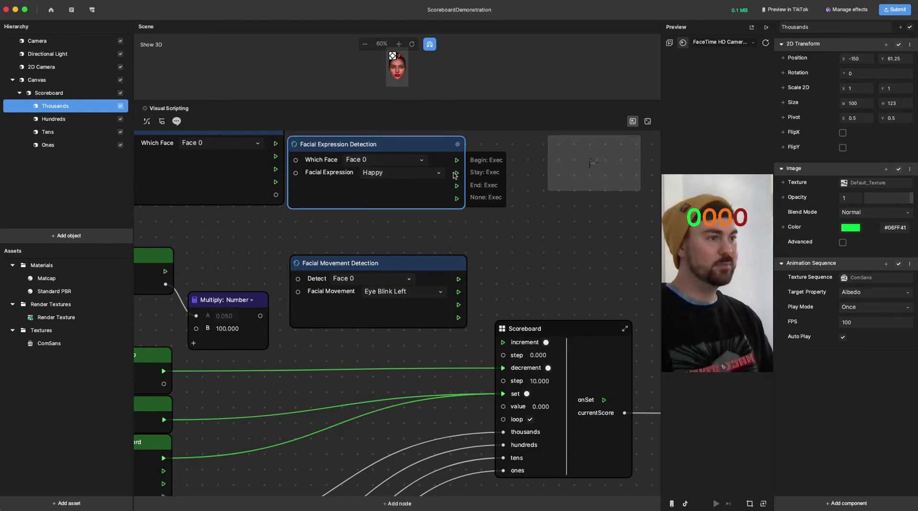
pyautogui.moveTo(456, 173); pyautogui.dragTo(503, 342)
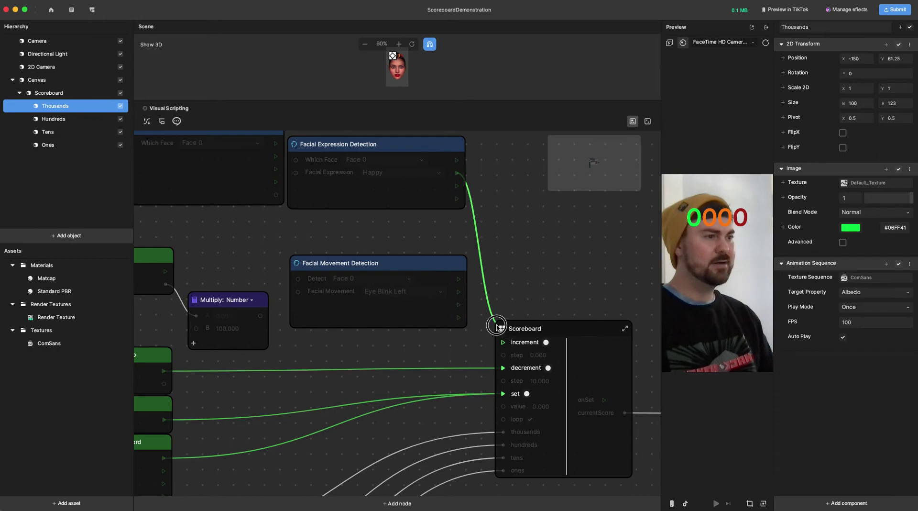
pyautogui.click(536, 355)
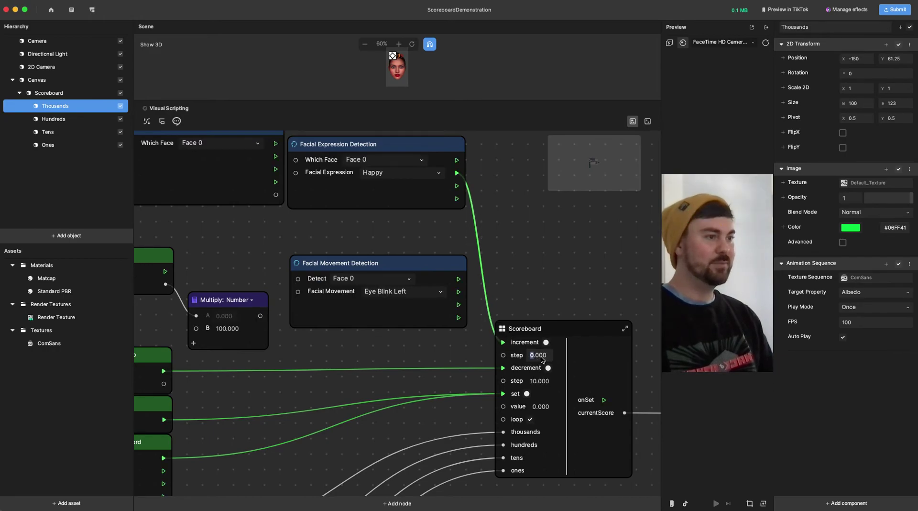
# Feed the Multiply result into the increment step, then delete the Happy wire.
pyautogui.moveTo(260, 315); pyautogui.dragTo(503, 355)
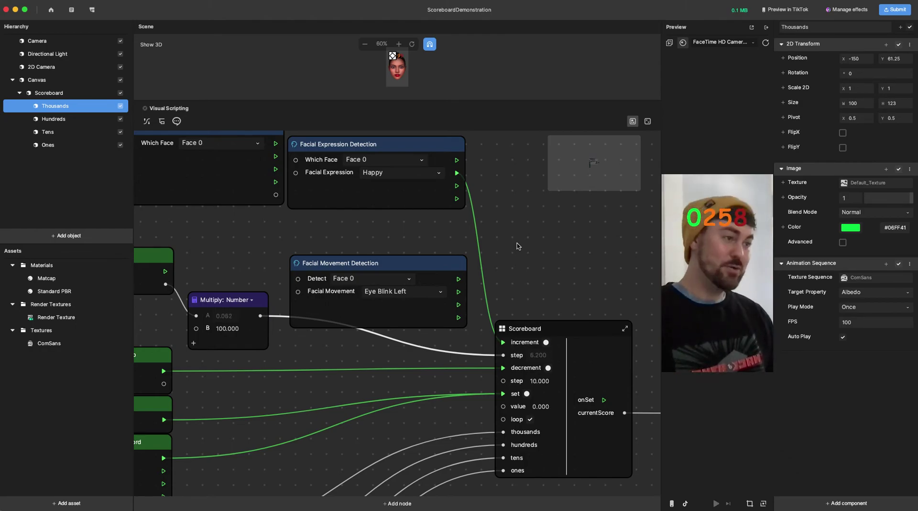
pyautogui.click(481, 264)
pyautogui.press('Delete')
# Set Facial Movement Detection to Eye Blink Both and wire it to the Scoreboard increment.
pyautogui.moveTo(424, 264); pyautogui.dragTo(444, 225)
pyautogui.click(455, 252)
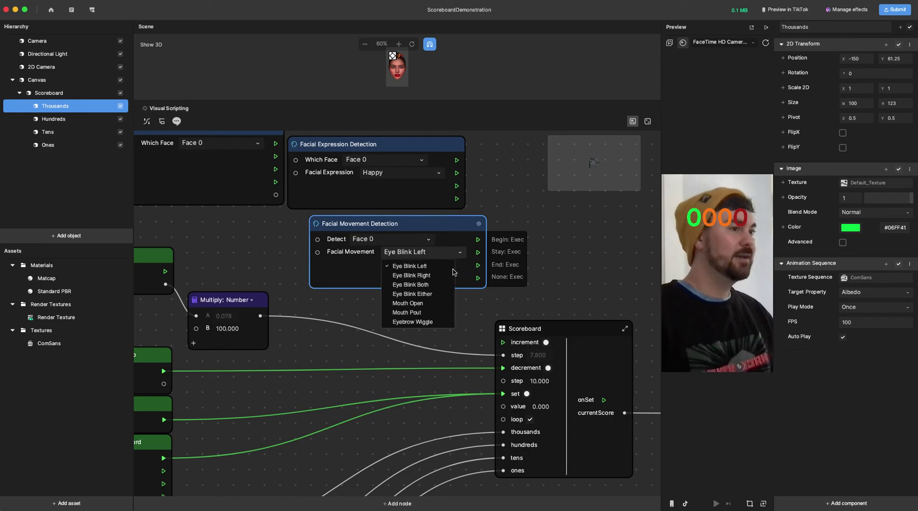
pyautogui.click(411, 284)
pyautogui.moveTo(435, 222); pyautogui.dragTo(503, 341)
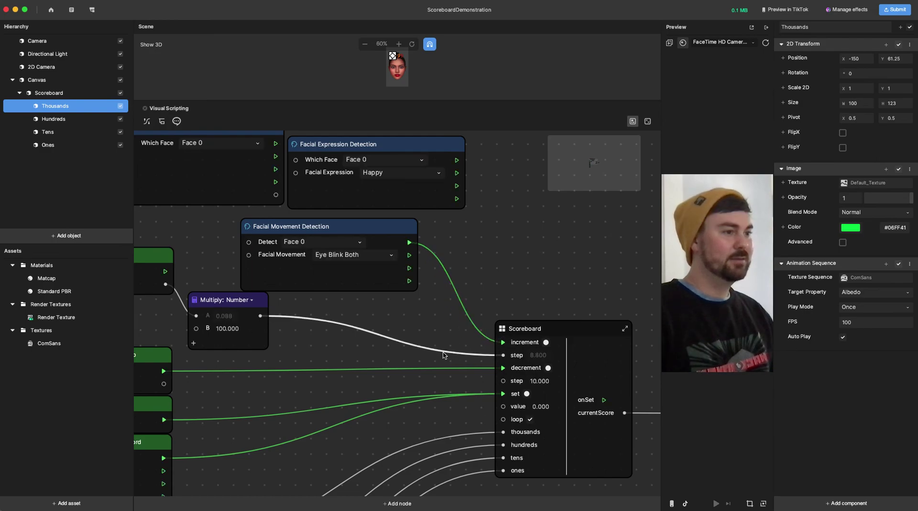
# Remove the Multiply-to-step wire and enter a fixed increment step of 10.
pyautogui.click(444, 355)
pyautogui.press('BackSpace')
pyautogui.doubleClick(539, 355)
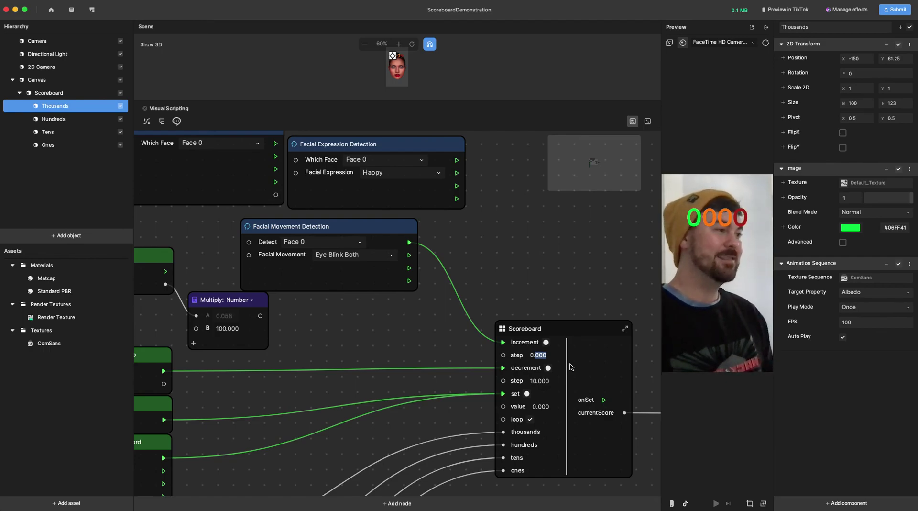
pyautogui.press('BackSpace')
pyautogui.press('BackSpace')
pyautogui.press('BackSpace')
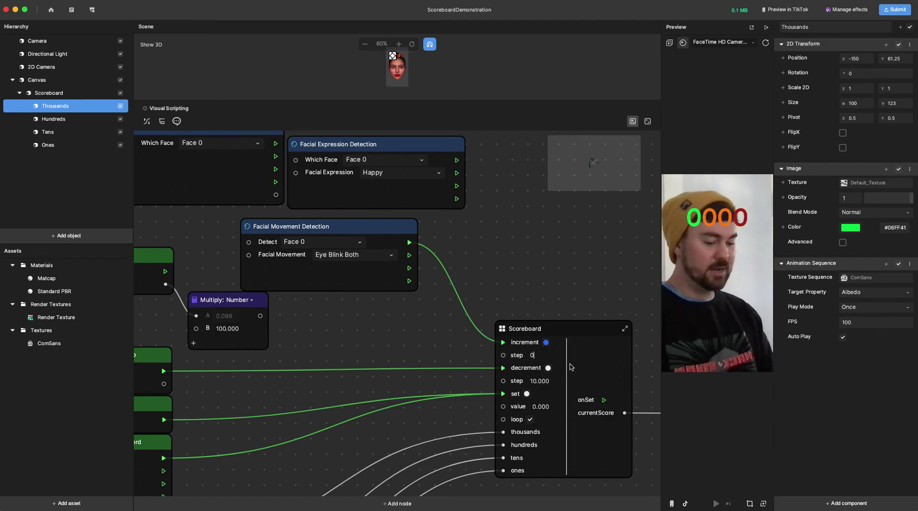
pyautogui.write('10.')
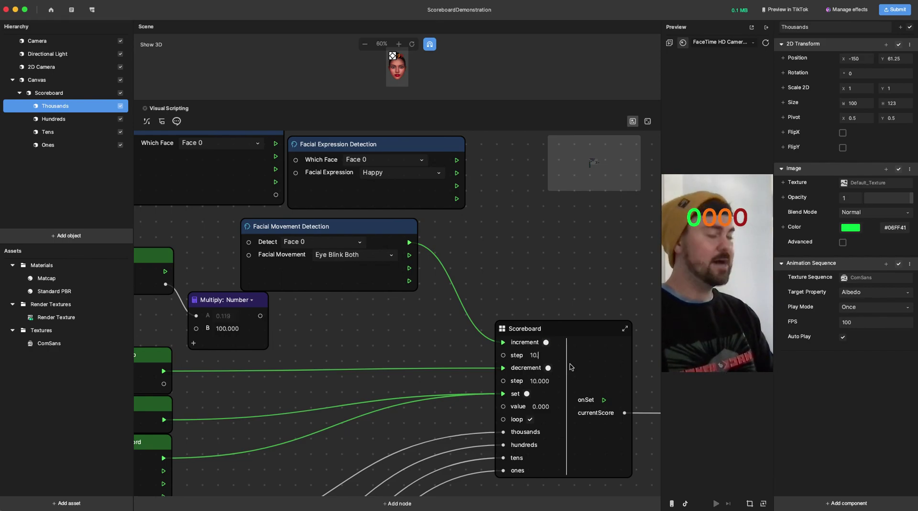
pyautogui.press('Return')
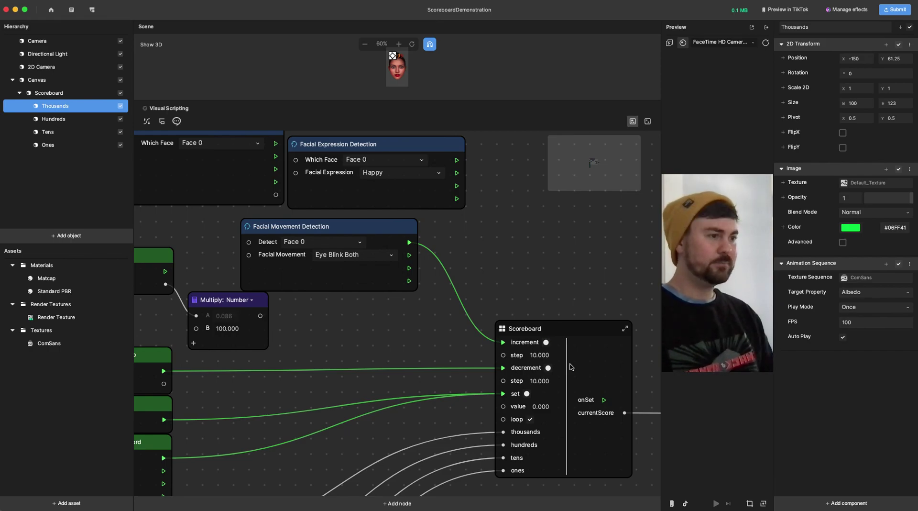